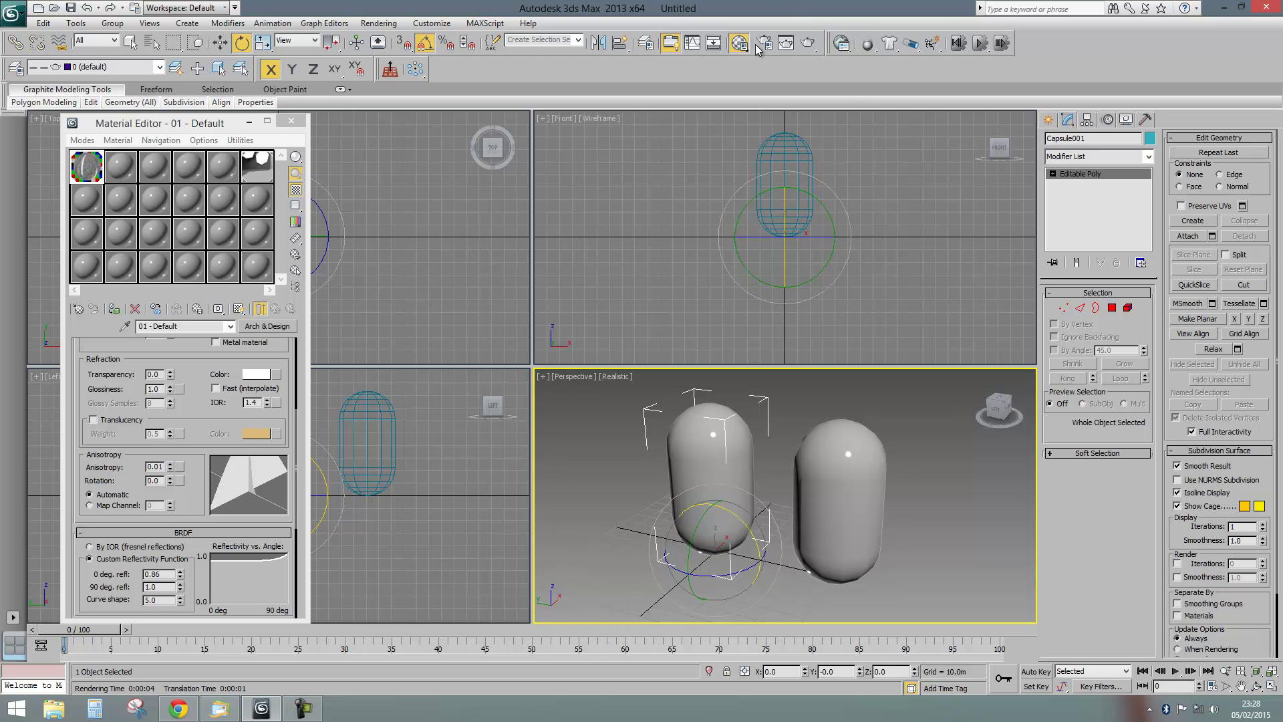
# Render the perspective view and compare the reflections on the two capsules
pyautogui.click(808, 43)
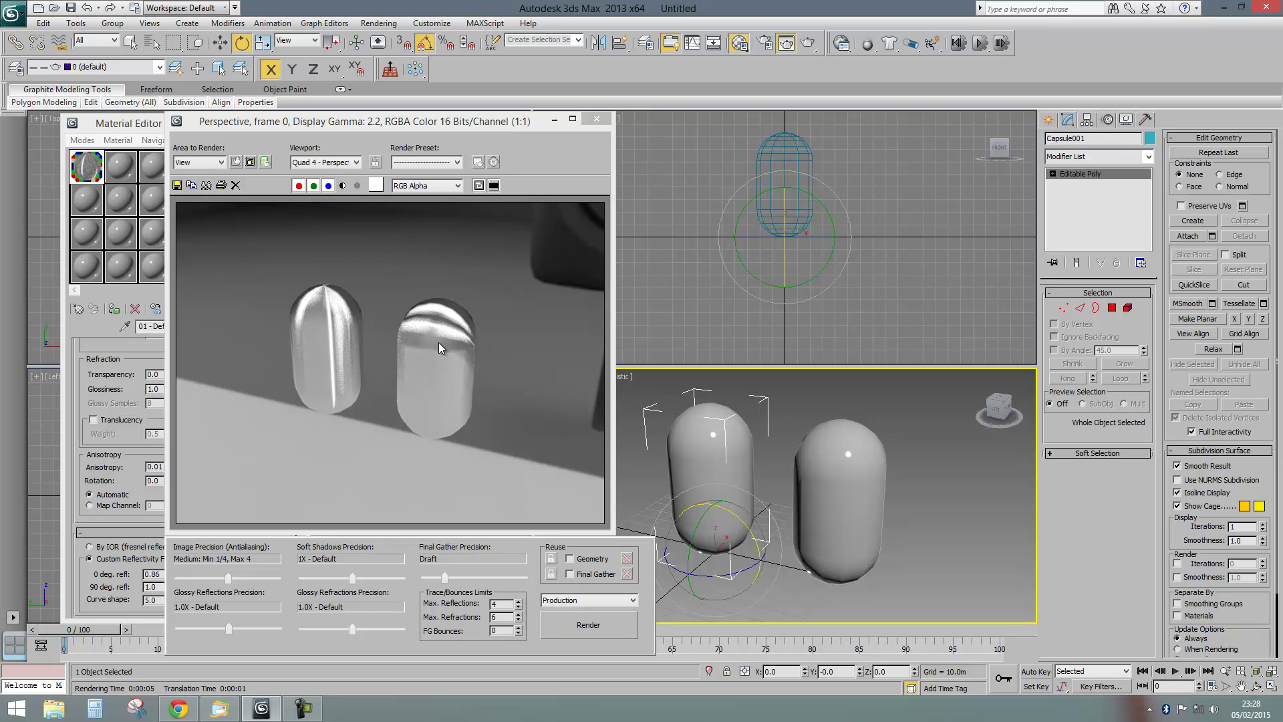
pyautogui.moveTo(453, 120); pyautogui.dragTo(414, 64)
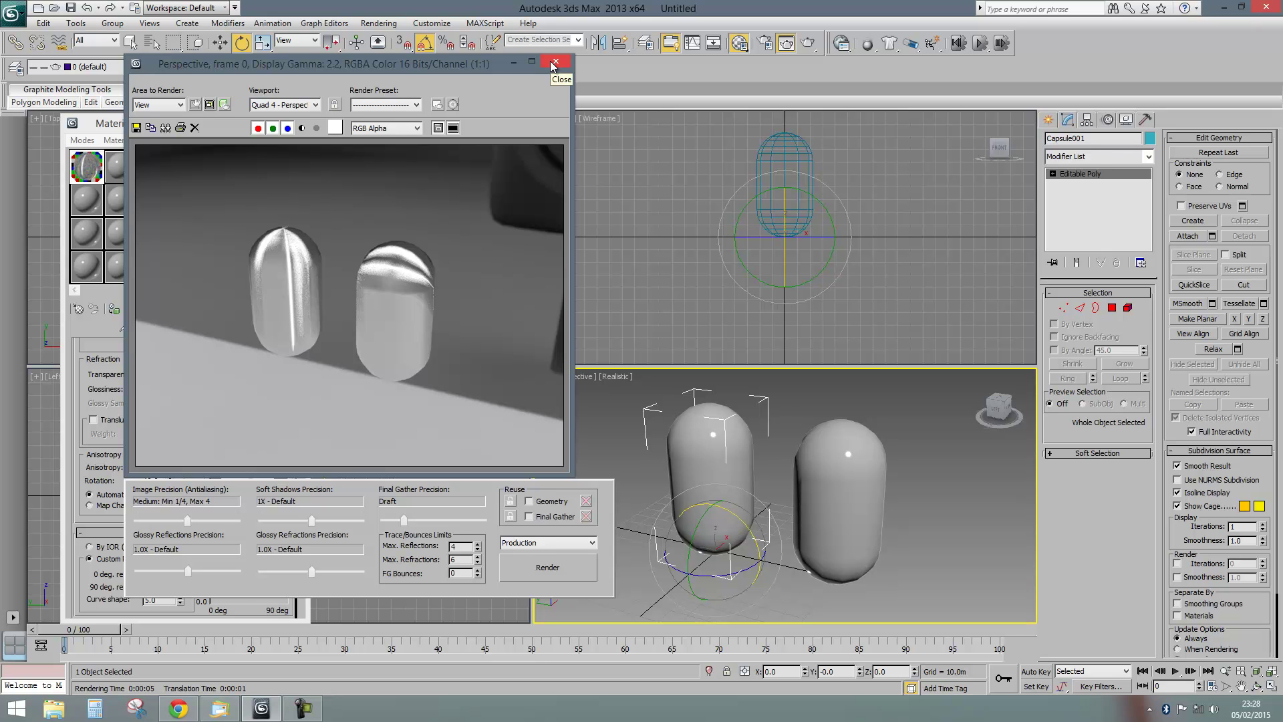
pyautogui.moveTo(455, 63)
pyautogui.mouseDown()
pyautogui.moveTo(468, 75)
pyautogui.moveTo(461, 54)
pyautogui.mouseUp()
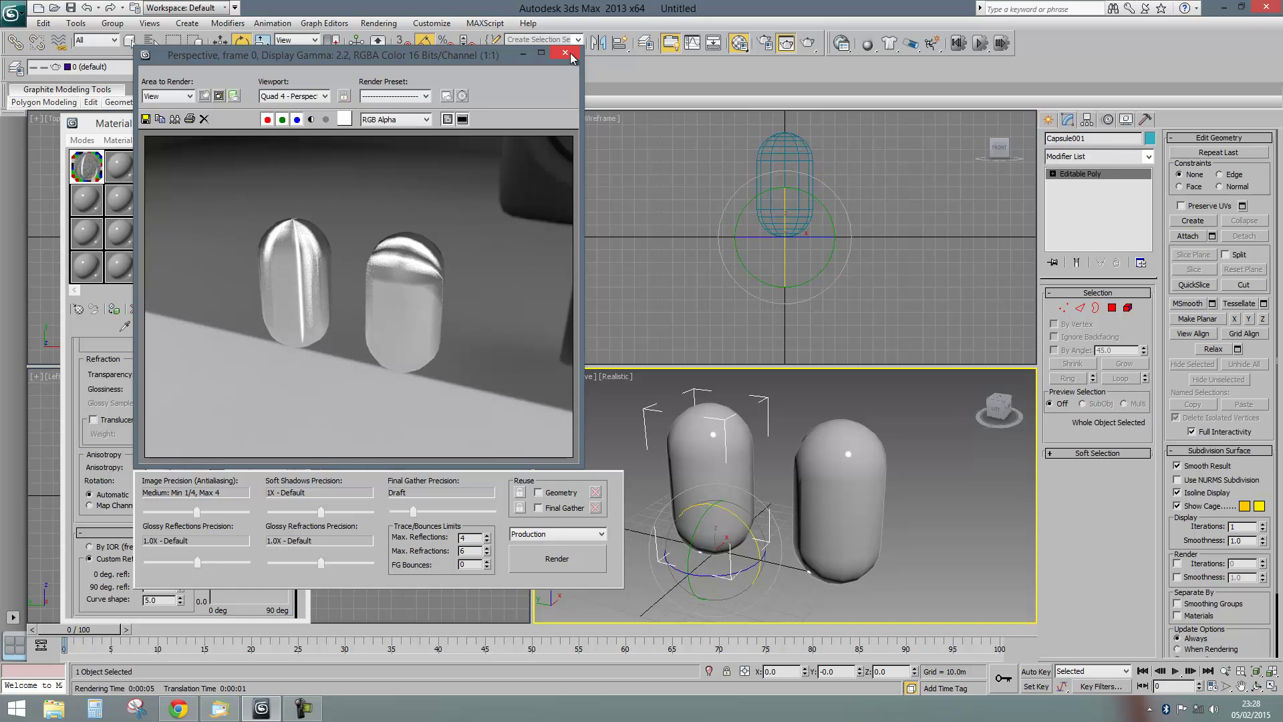
pyautogui.moveTo(480, 56); pyautogui.dragTo(473, 54)
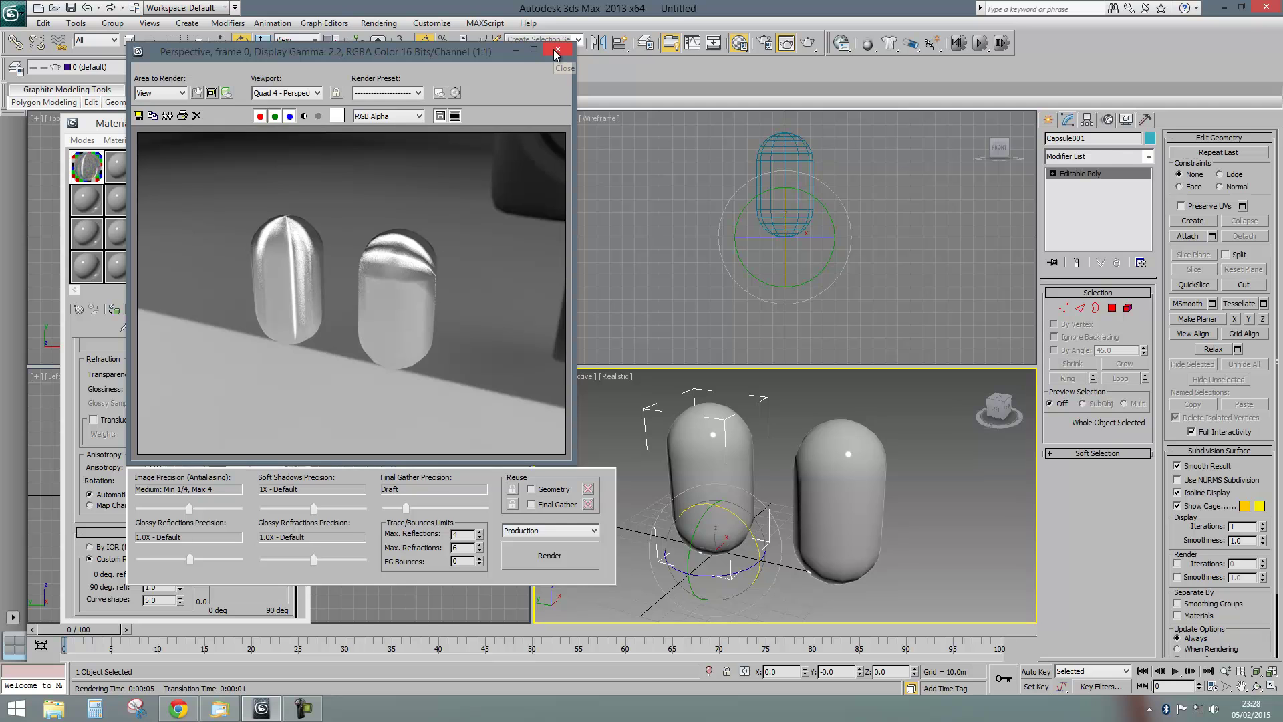
pyautogui.moveTo(469, 52); pyautogui.dragTo(455, 47)
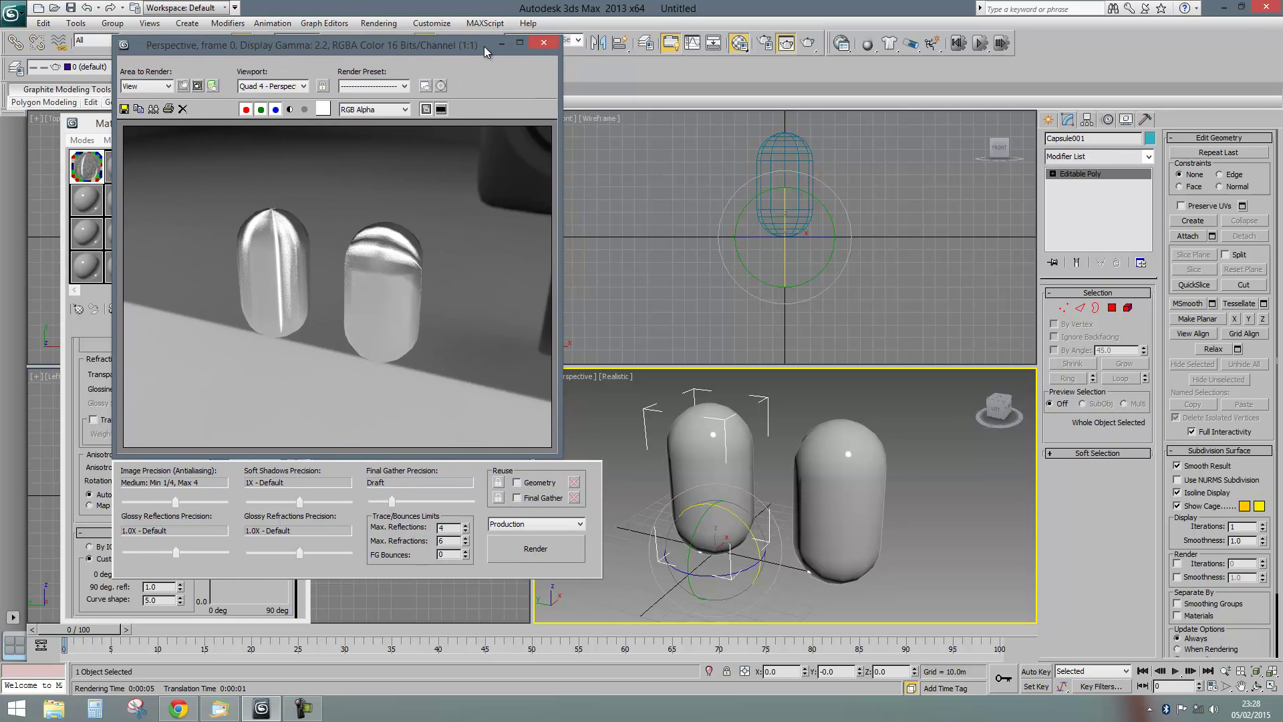
pyautogui.click(538, 44)
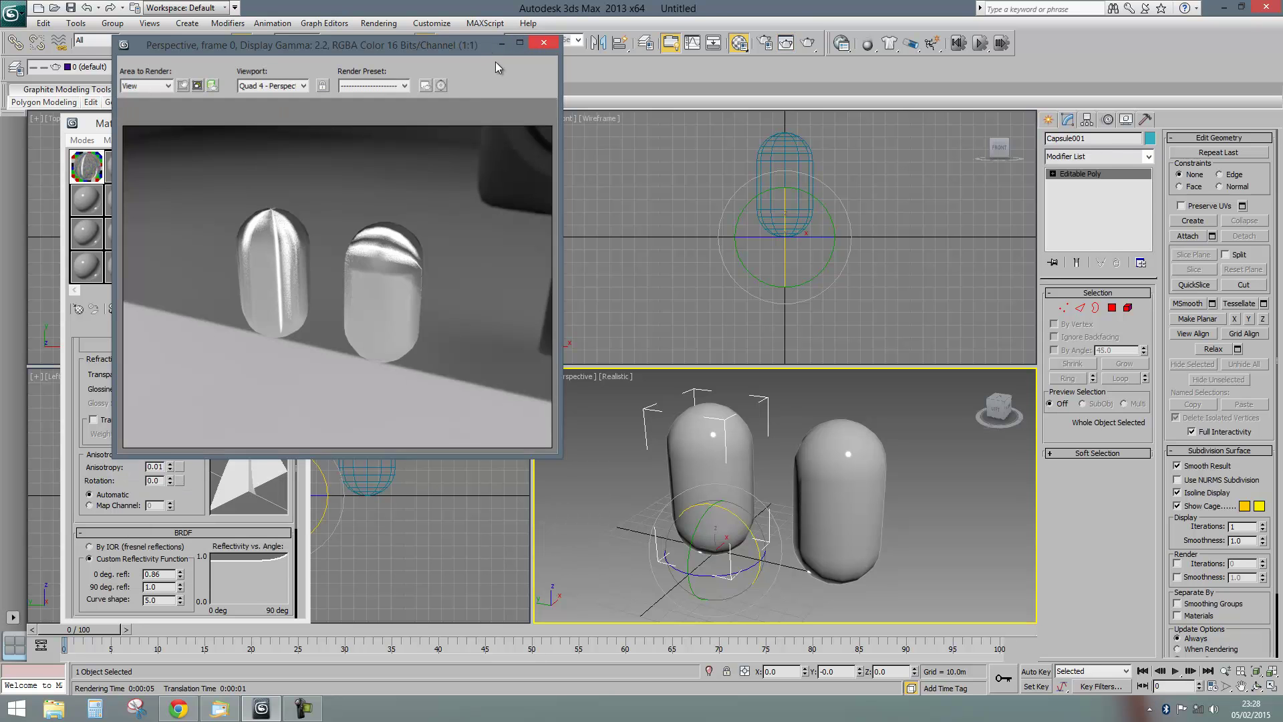
# Review the material's anisotropy and BRDF settings, and render the perspective view again to check both capsules
pyautogui.moveTo(214, 427); pyautogui.dragTo(202, 235)
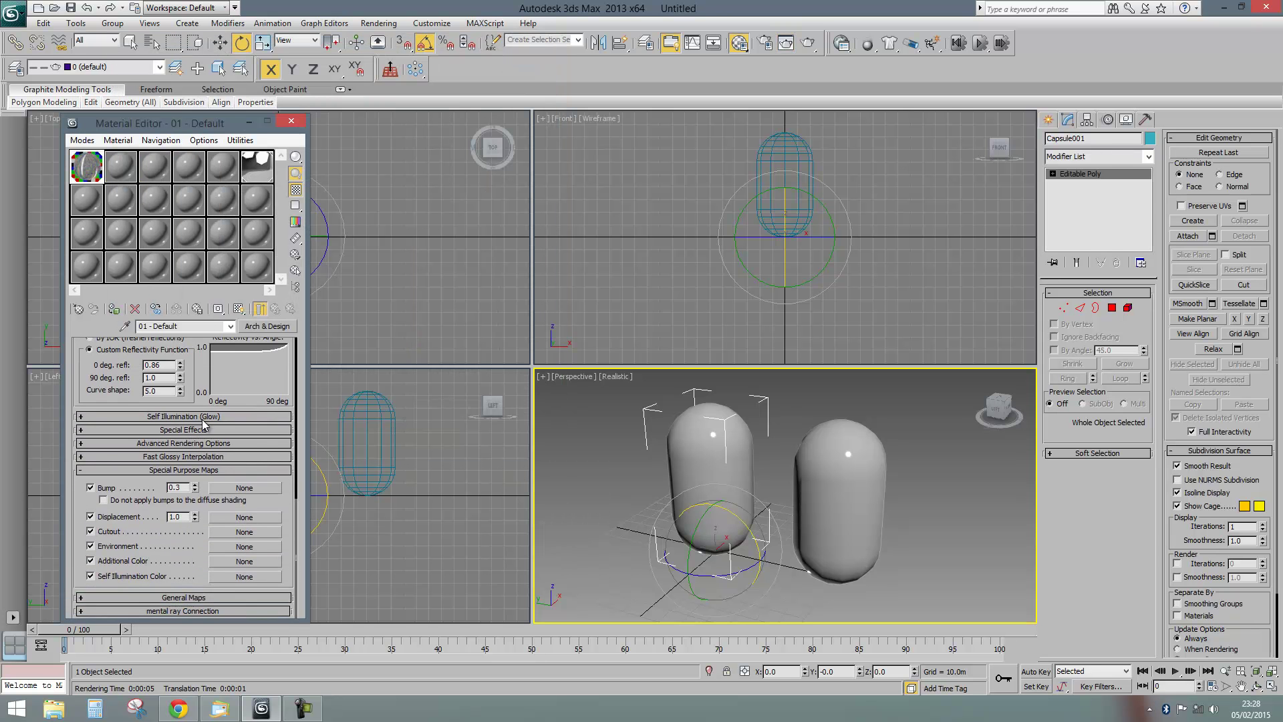
pyautogui.scroll(2, 197, 375)
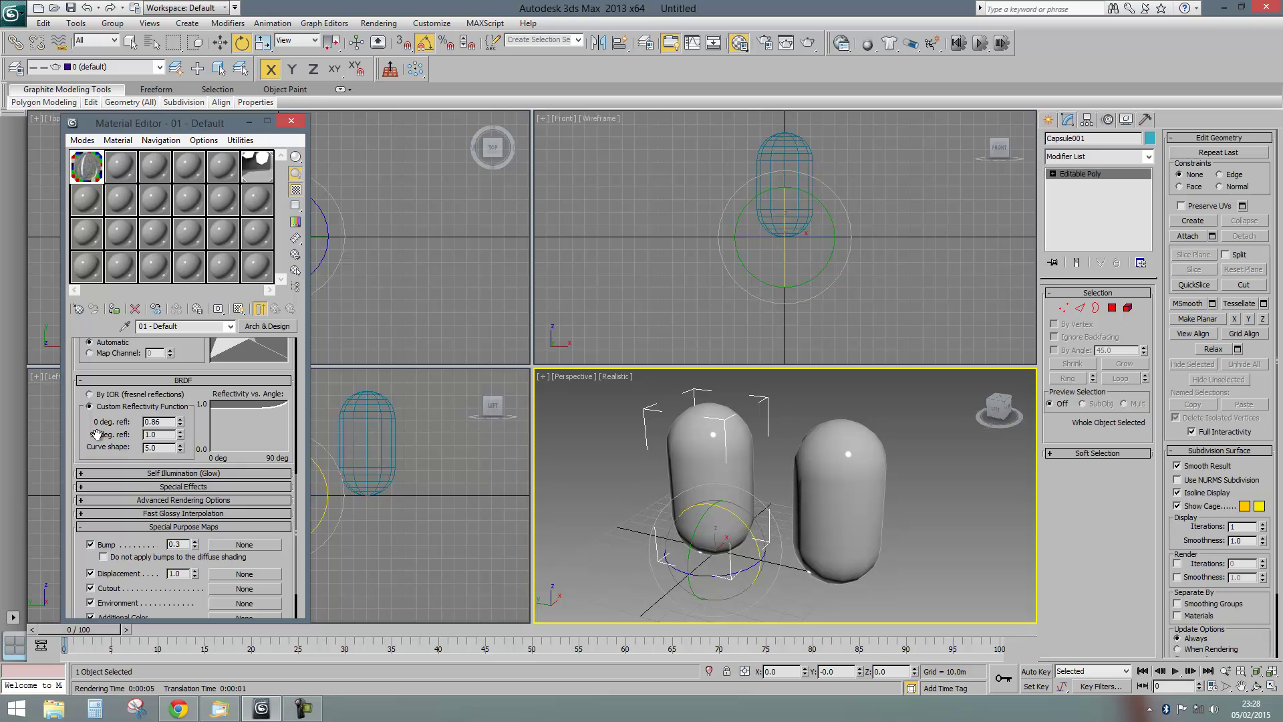
pyautogui.scroll(5, 184, 427)
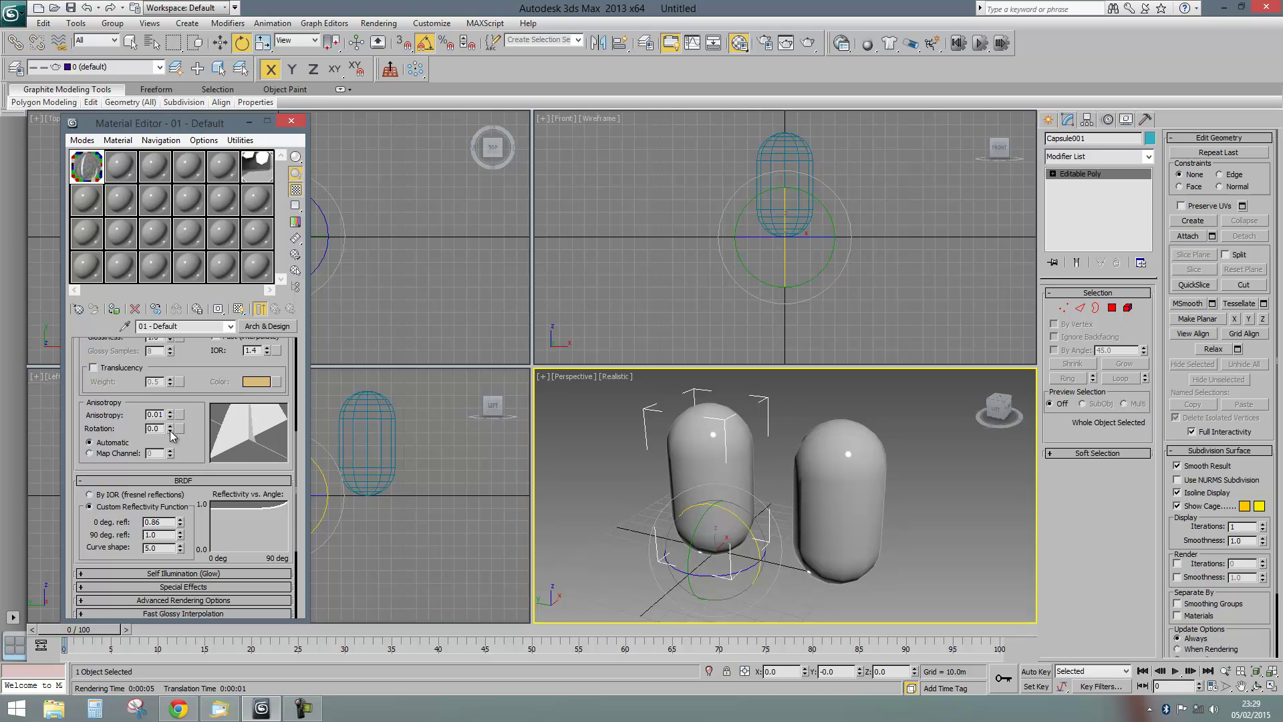
pyautogui.moveTo(192, 425)
pyautogui.mouseDown()
pyautogui.moveTo(189, 403)
pyautogui.moveTo(197, 435)
pyautogui.mouseUp()
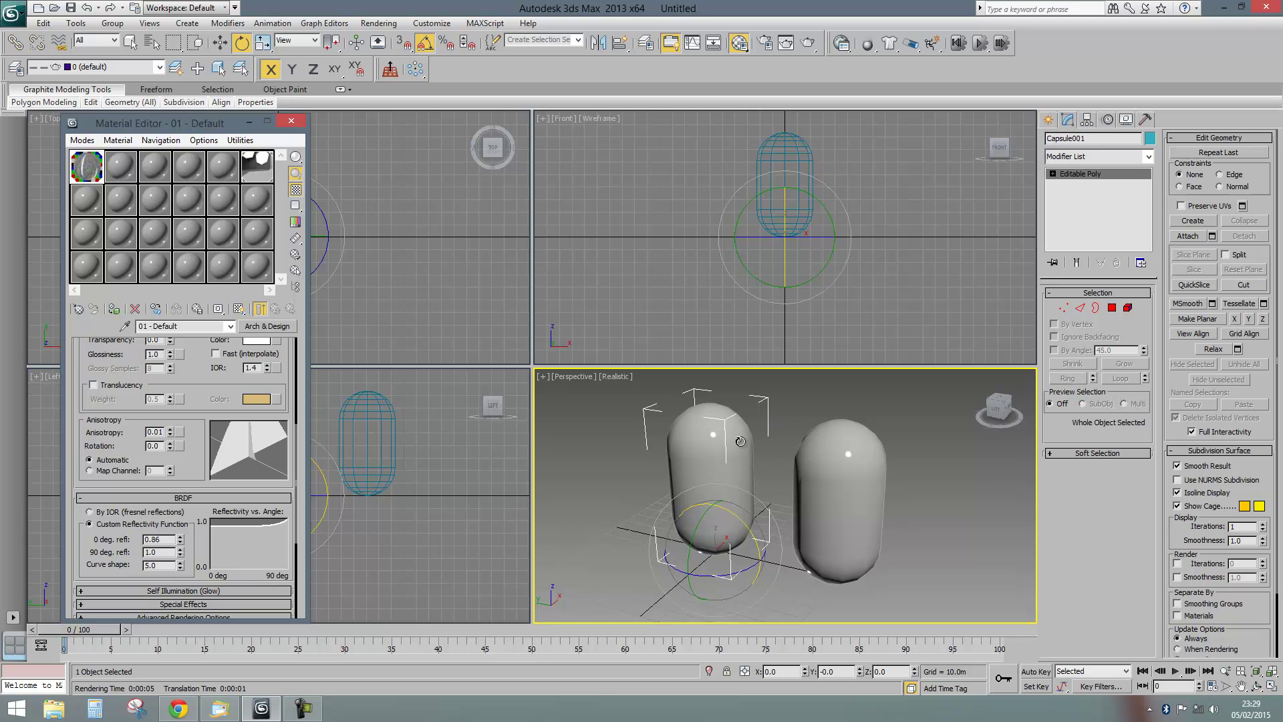
pyautogui.click(808, 43)
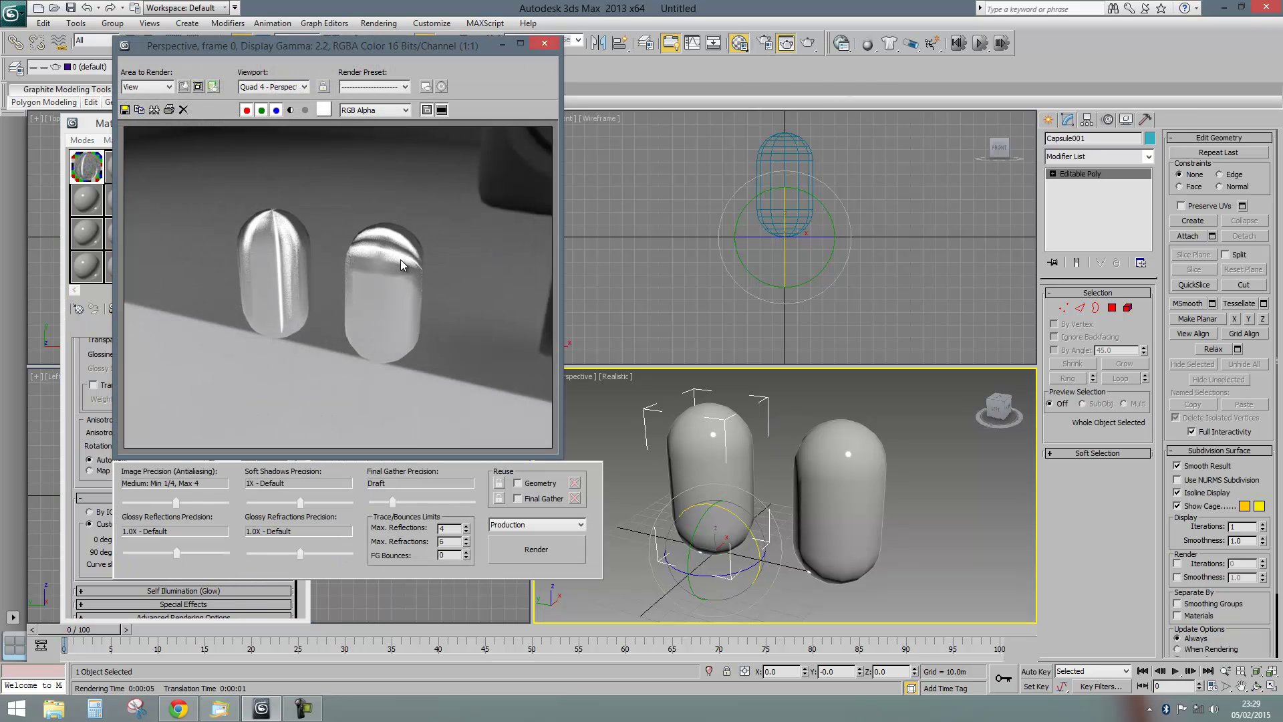
pyautogui.click(545, 44)
# Add an XForm modifier to Capsule002
pyautogui.click(832, 471)
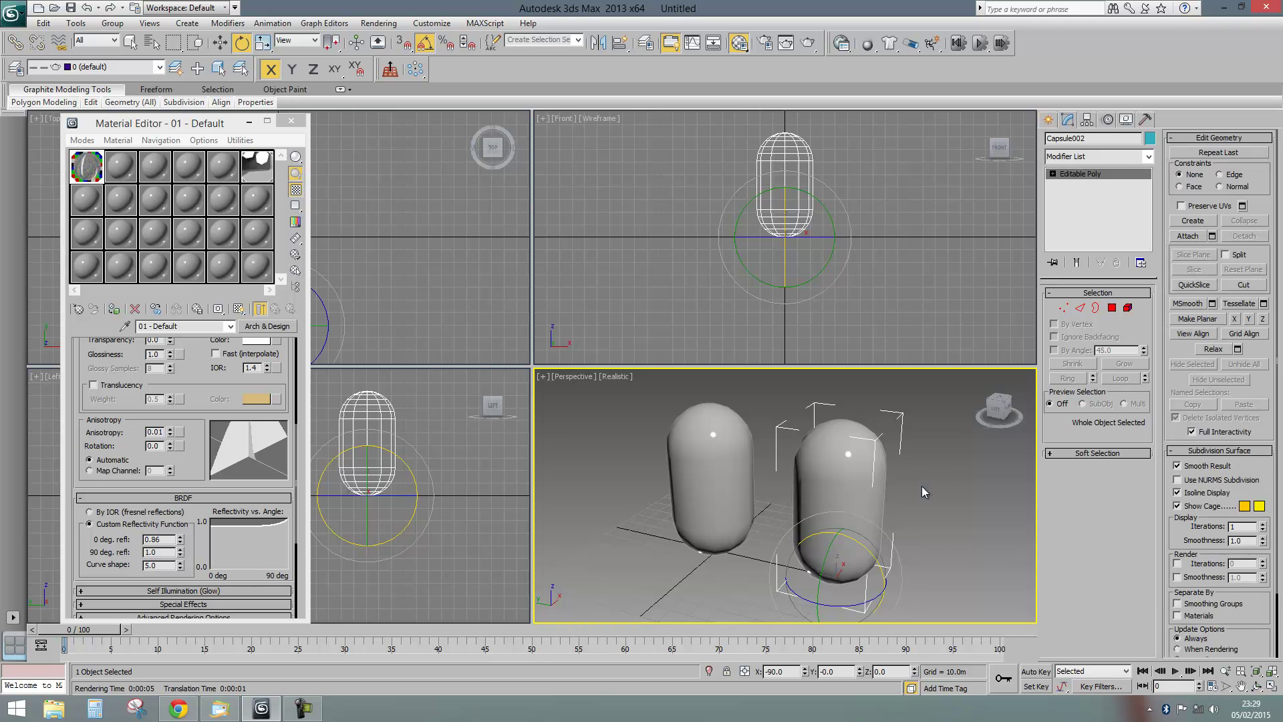
pyautogui.moveTo(874, 514)
pyautogui.keyDown('alt'); pyautogui.mouseDown(button='middle')
pyautogui.moveTo(859, 521)
pyautogui.moveTo(875, 515)
pyautogui.mouseUp(button='middle'); pyautogui.keyUp('alt')
pyautogui.click(1148, 156)
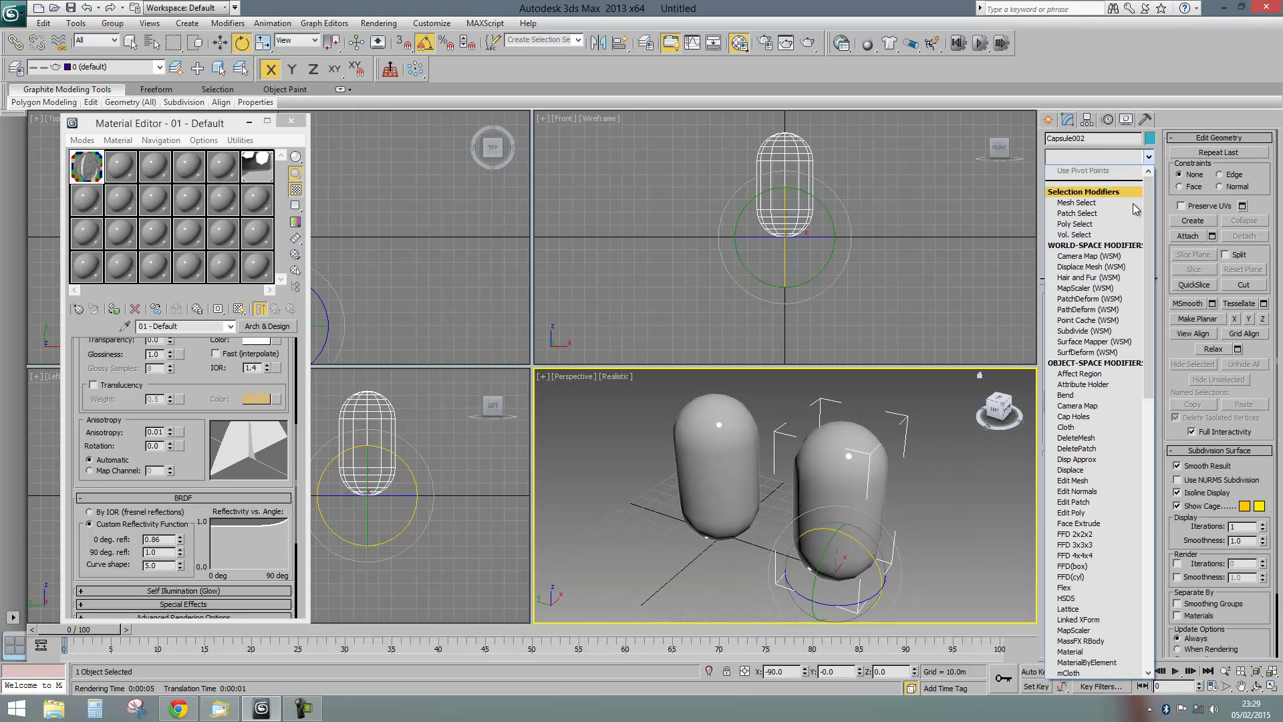
pyautogui.scroll(-15, 1158, 547)
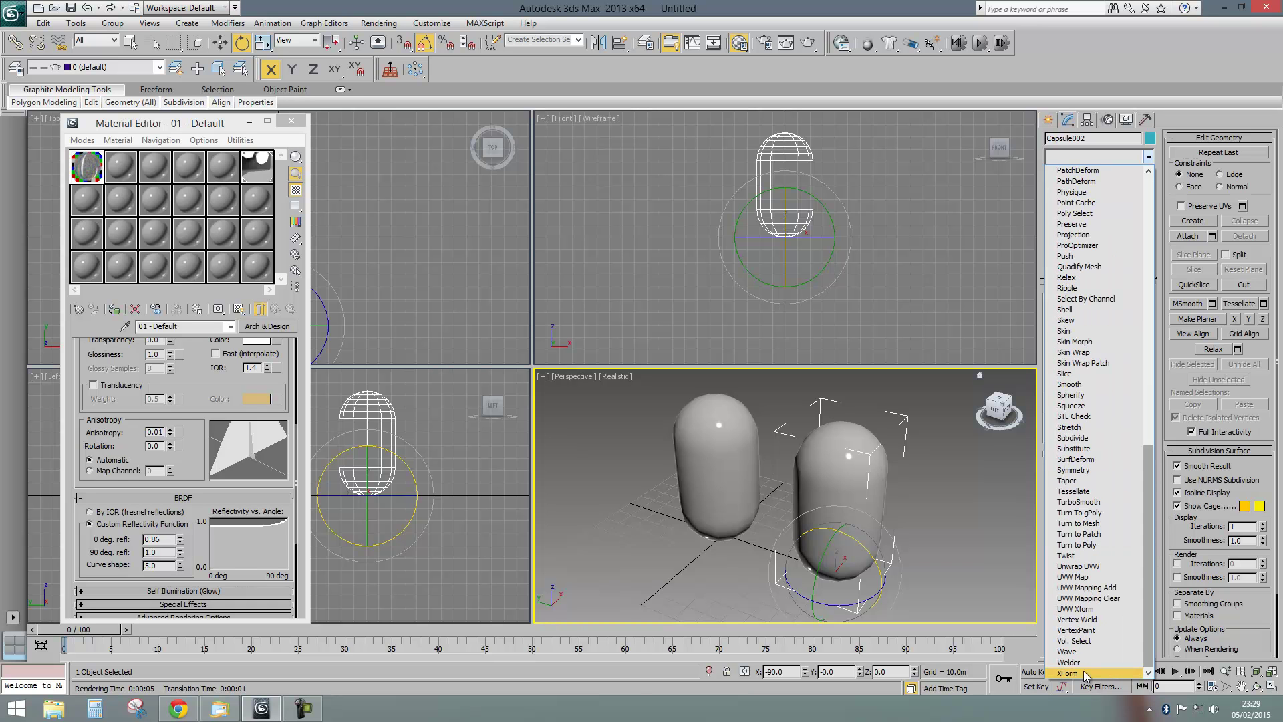
pyautogui.click(1069, 672)
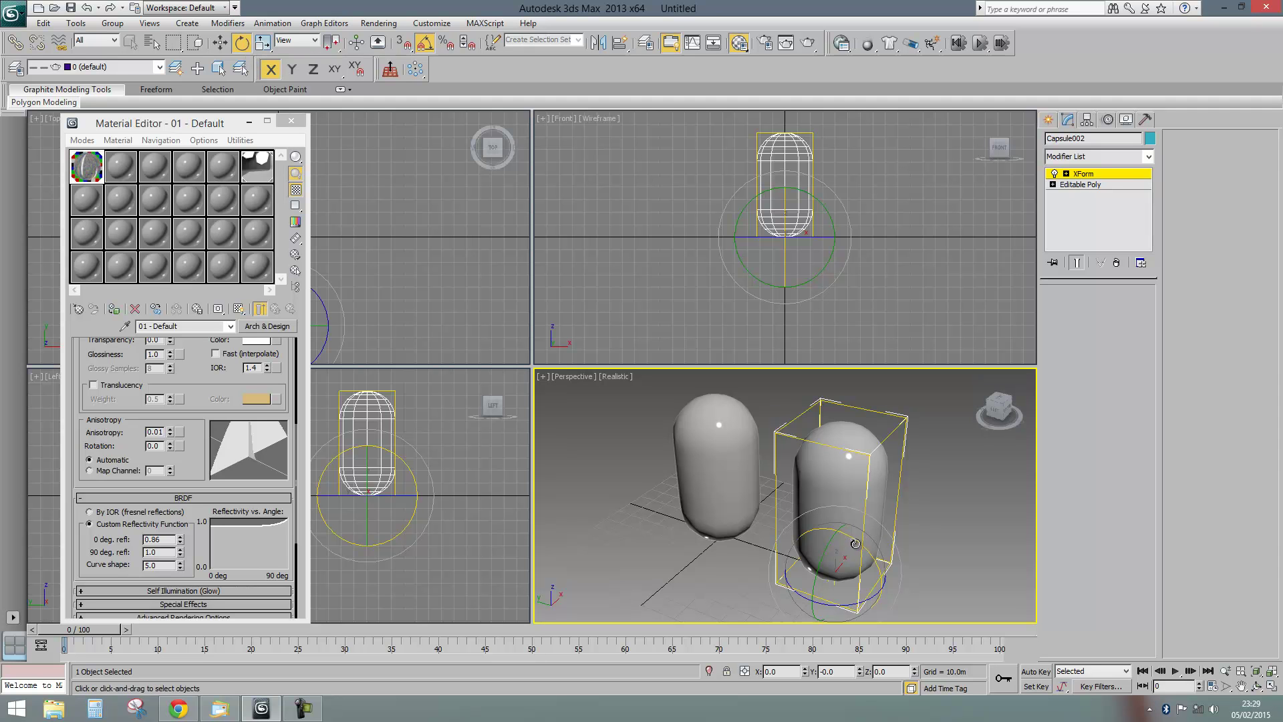
# Rotate Capsule002's XForm gizmo 90 degrees about X, and rotate the object itself upright to 180 degrees on X
pyautogui.moveTo(855, 543); pyautogui.dragTo(891, 594)
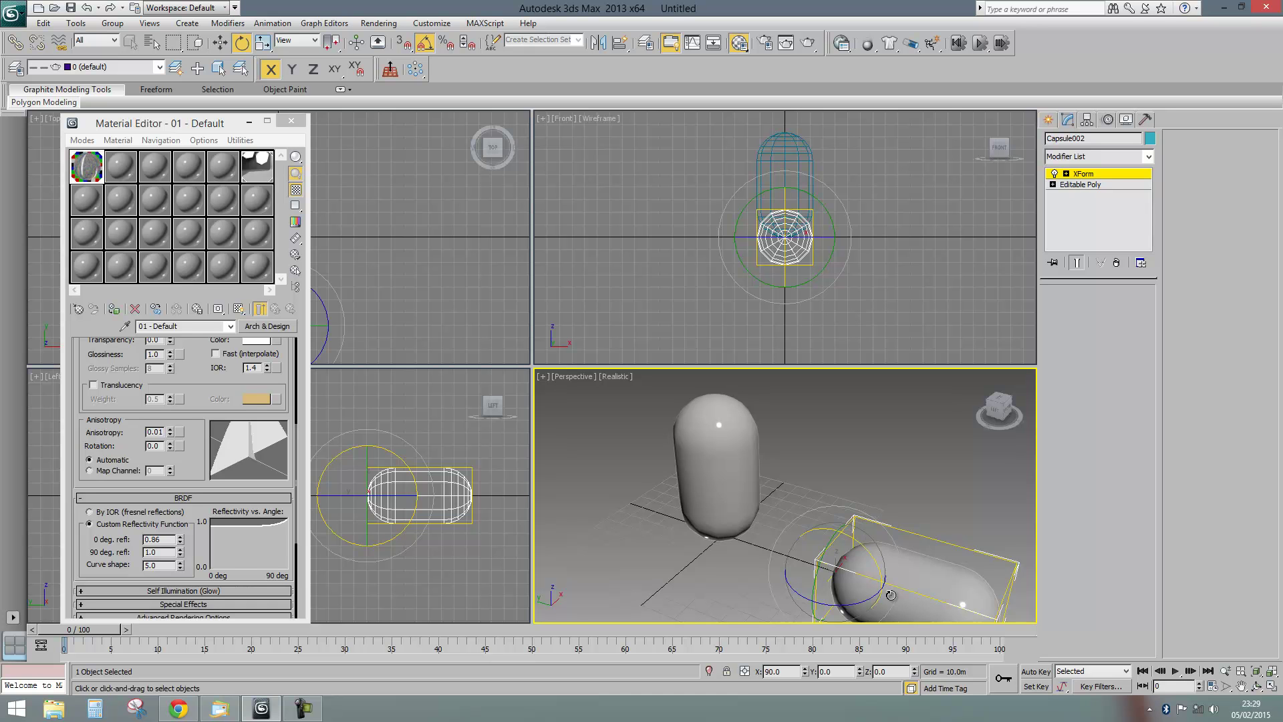
pyautogui.click(1083, 176)
pyautogui.moveTo(867, 555); pyautogui.dragTo(847, 496)
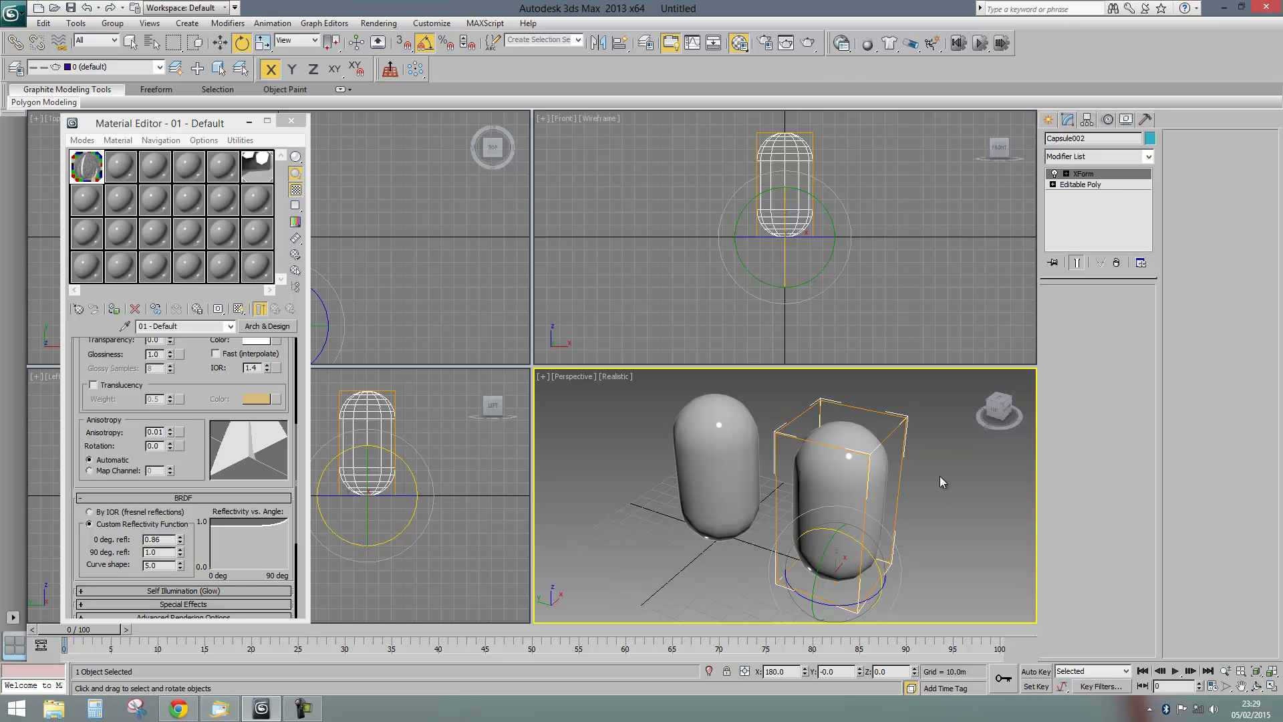
# Render the perspective view to compare the two capsules' reflections, and check the XForm gizmo level of Capsule002
pyautogui.click(808, 42)
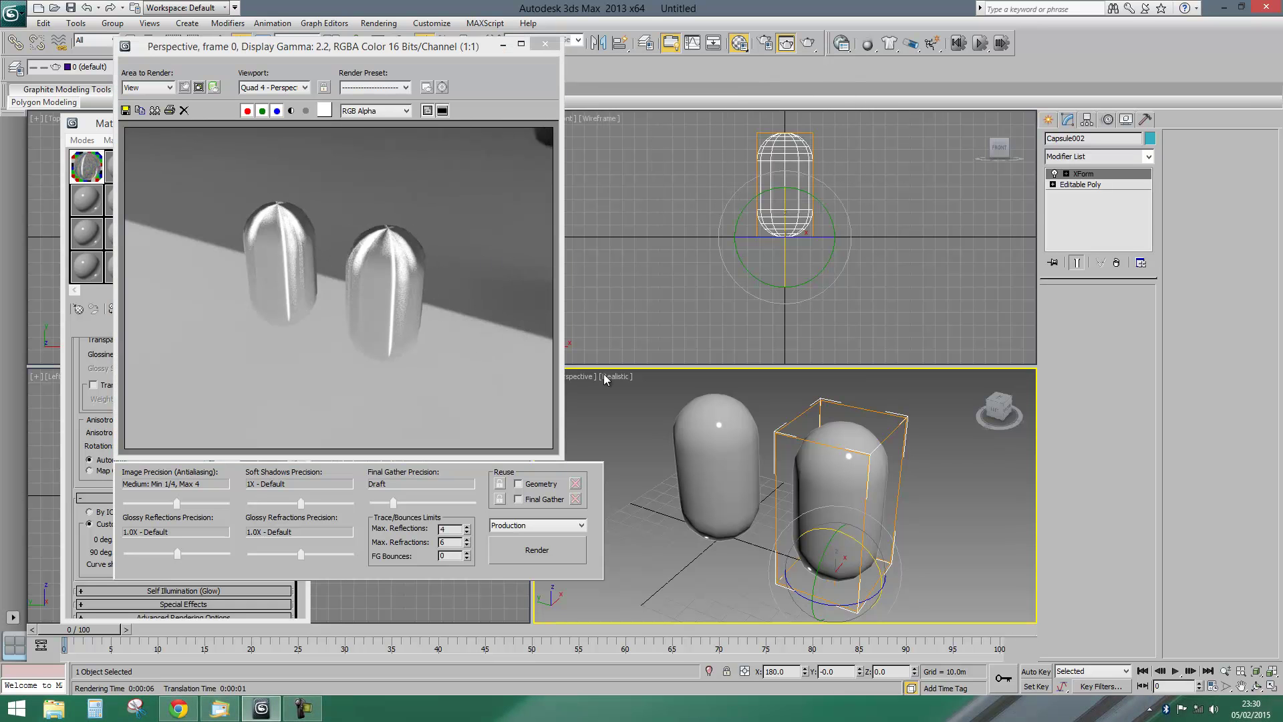
pyautogui.click(547, 45)
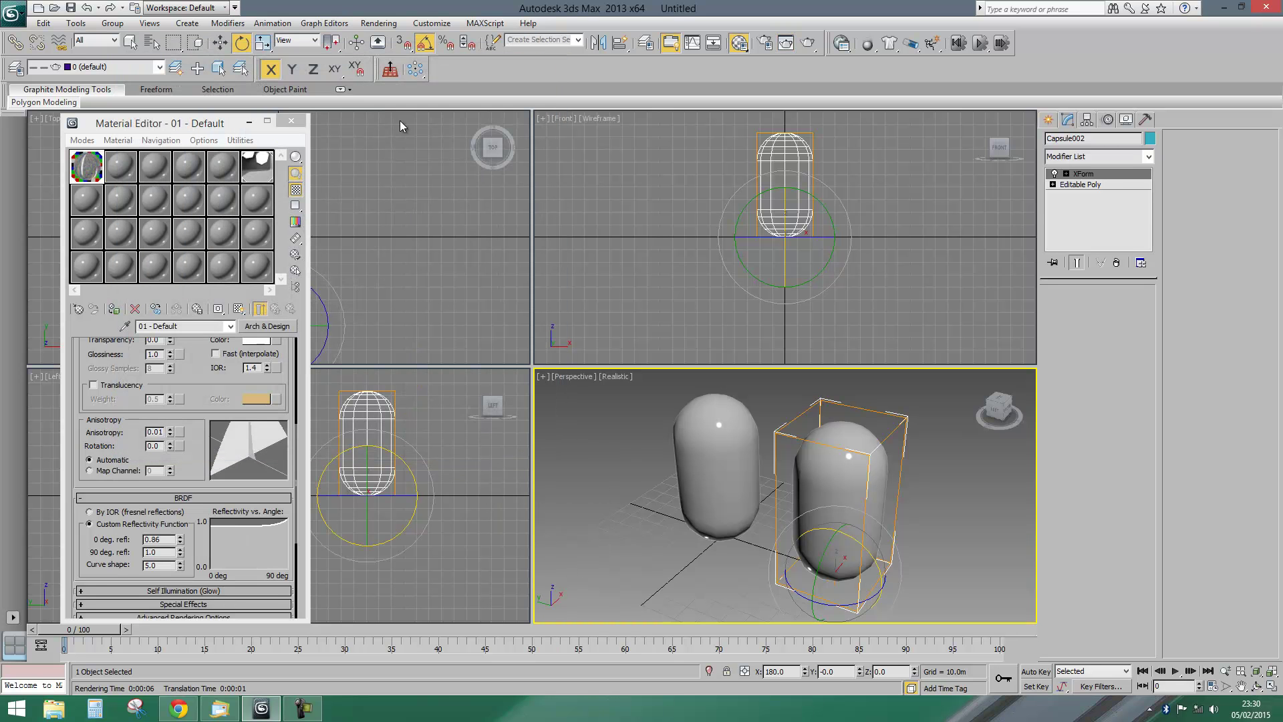
pyautogui.click(333, 48)
pyautogui.click(1077, 175)
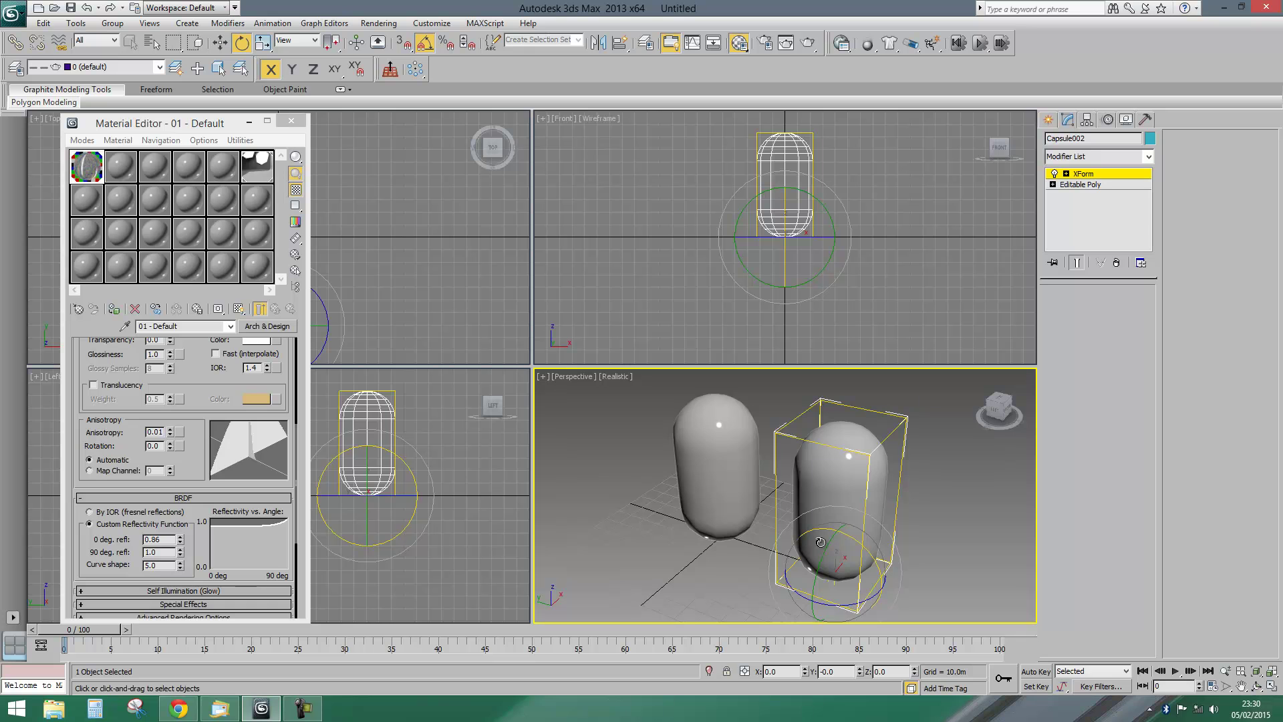
pyautogui.click(303, 41)
pyautogui.click(287, 52)
pyautogui.click(1147, 156)
pyautogui.click(1147, 156)
pyautogui.click(1082, 173)
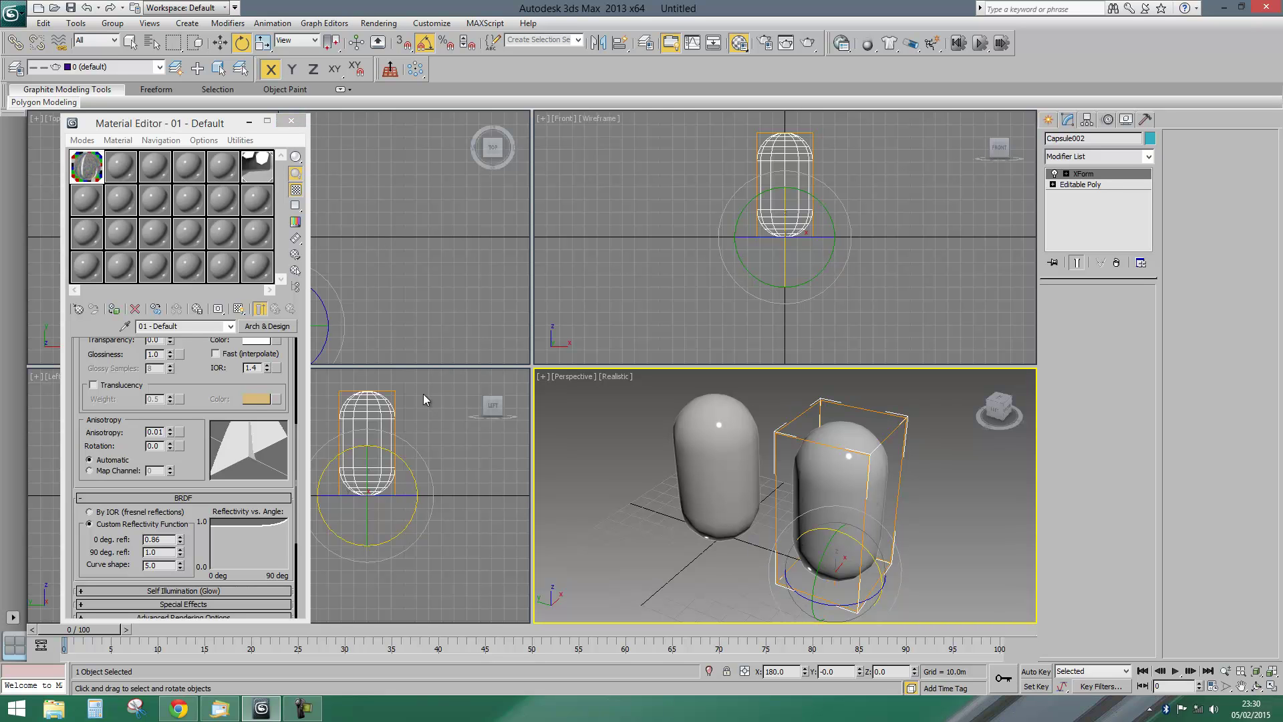
# Undo both rotations and the added XForm modifier on Capsule002
pyautogui.click(98, 8)
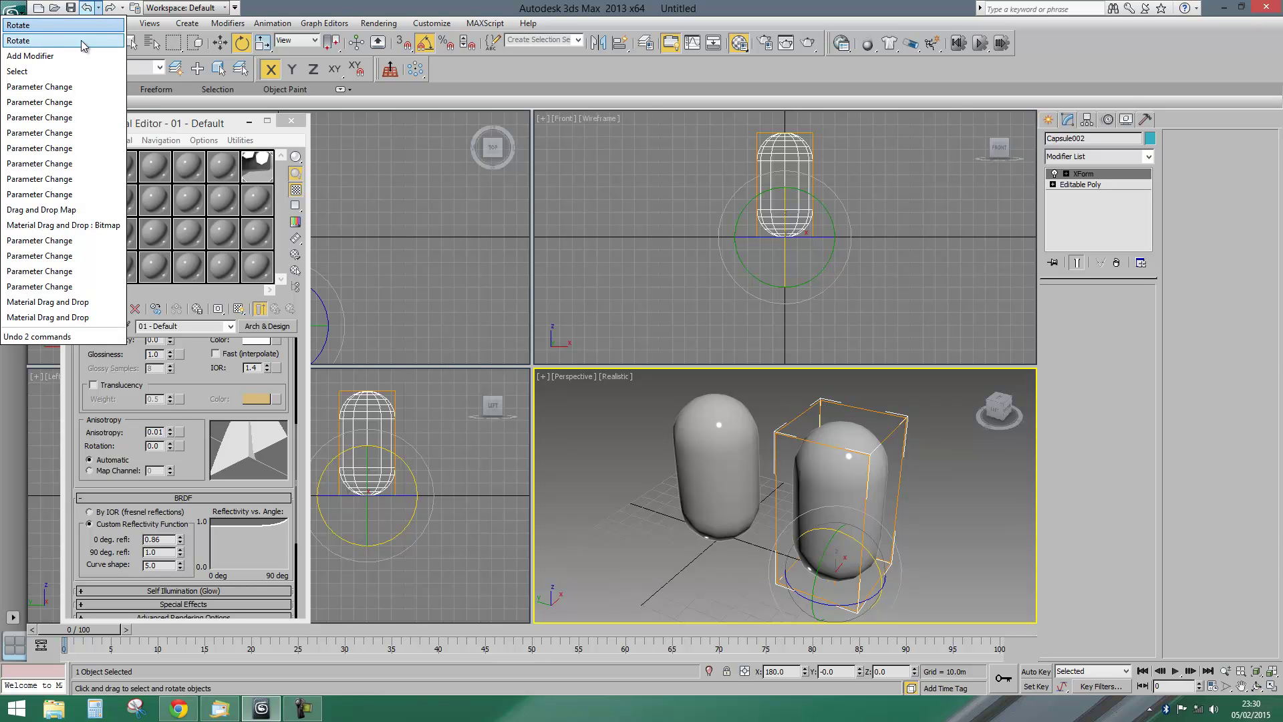
pyautogui.click(51, 57)
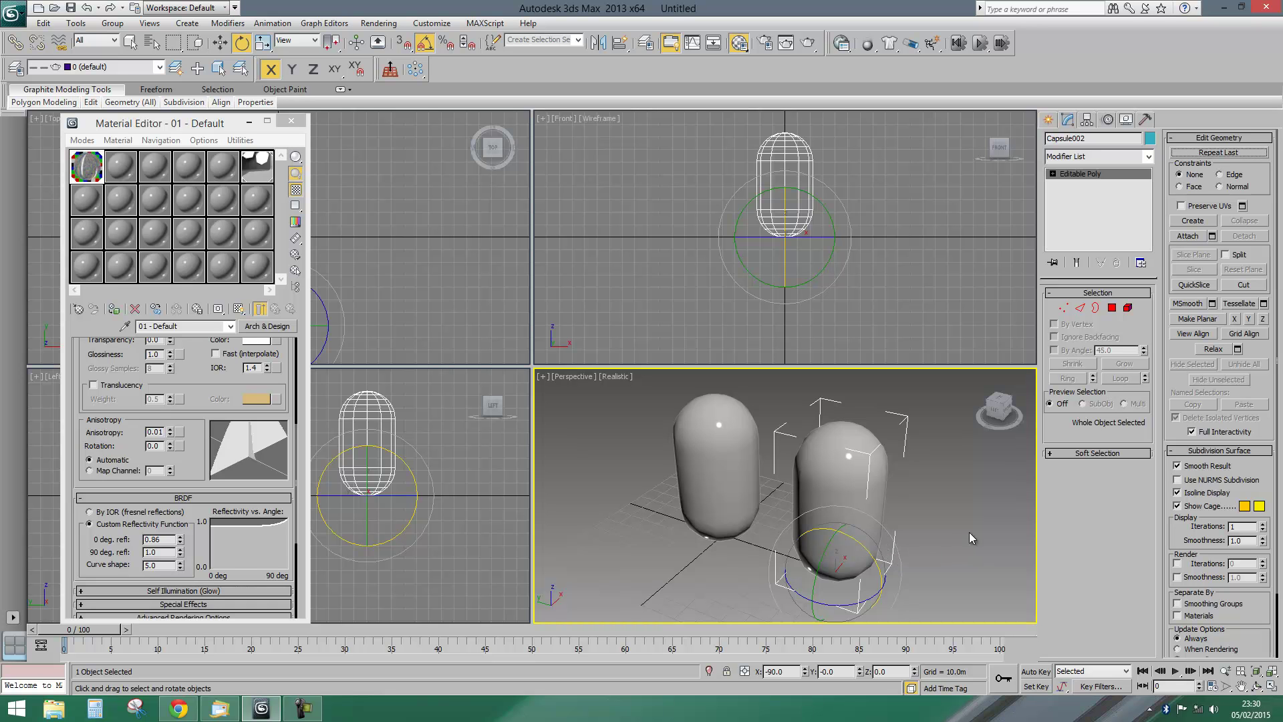
# Attach Capsule002 to Capsule001 as one editable poly and switch to the Move tool
pyautogui.click(717, 444)
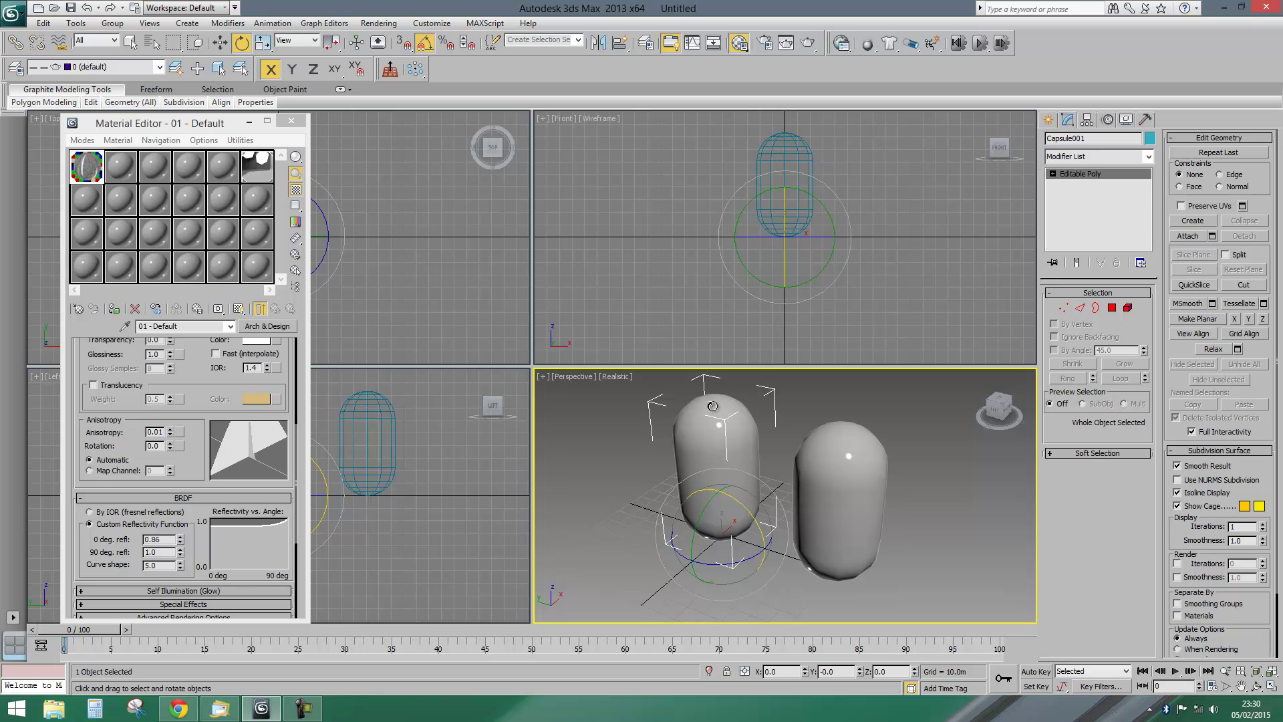
pyautogui.click(1191, 236)
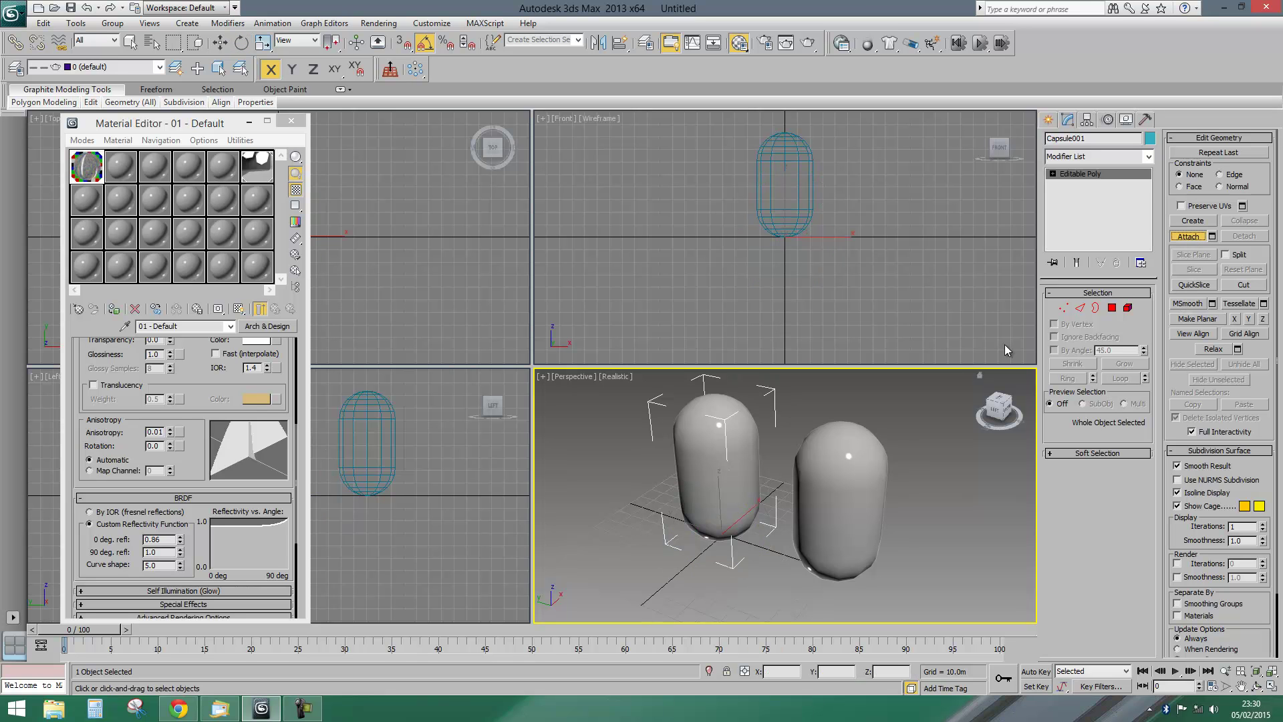
pyautogui.click(847, 464)
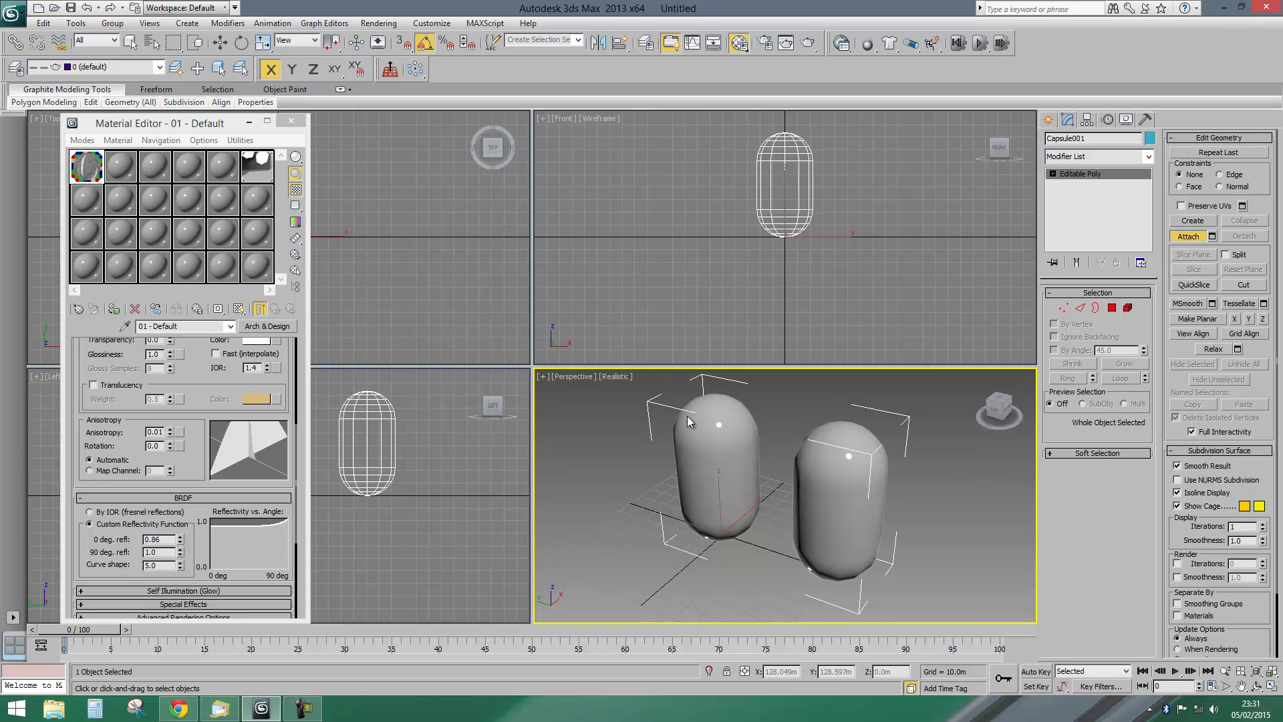
pyautogui.press('w')
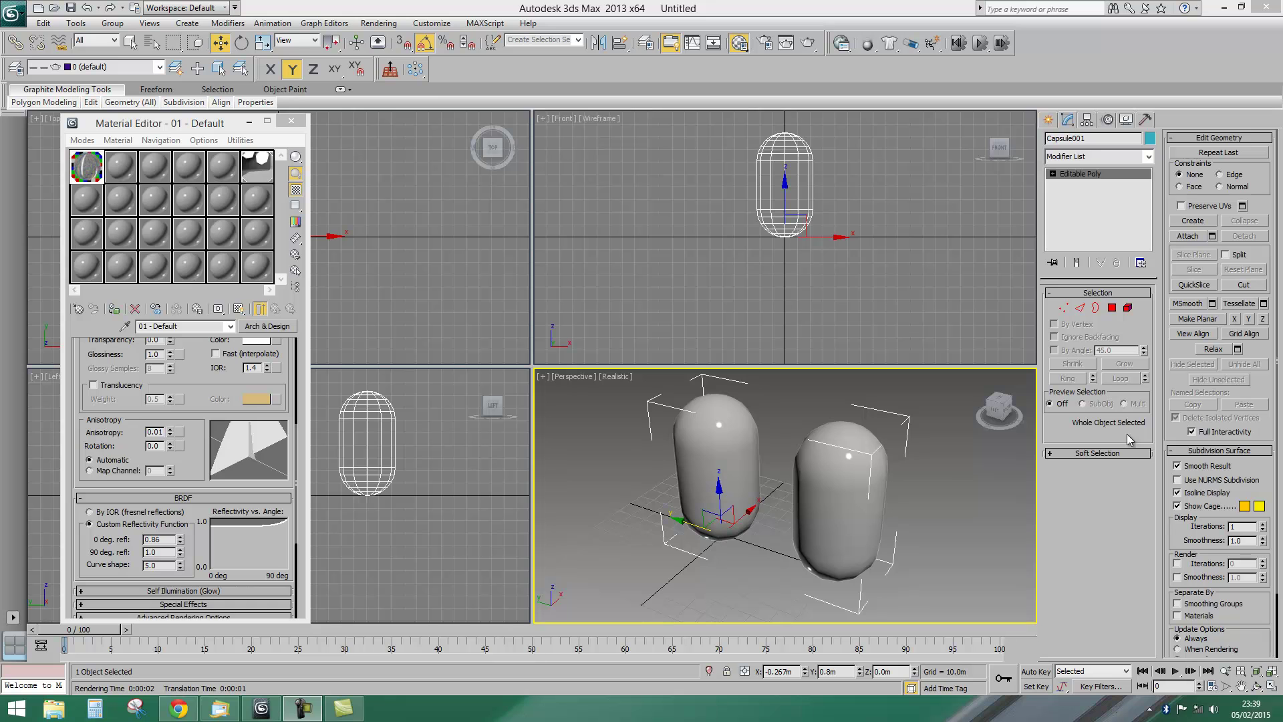
# Delete the original Capsule001 element from the combined editable poly, keeping only the attached capsule
pyautogui.click(1129, 307)
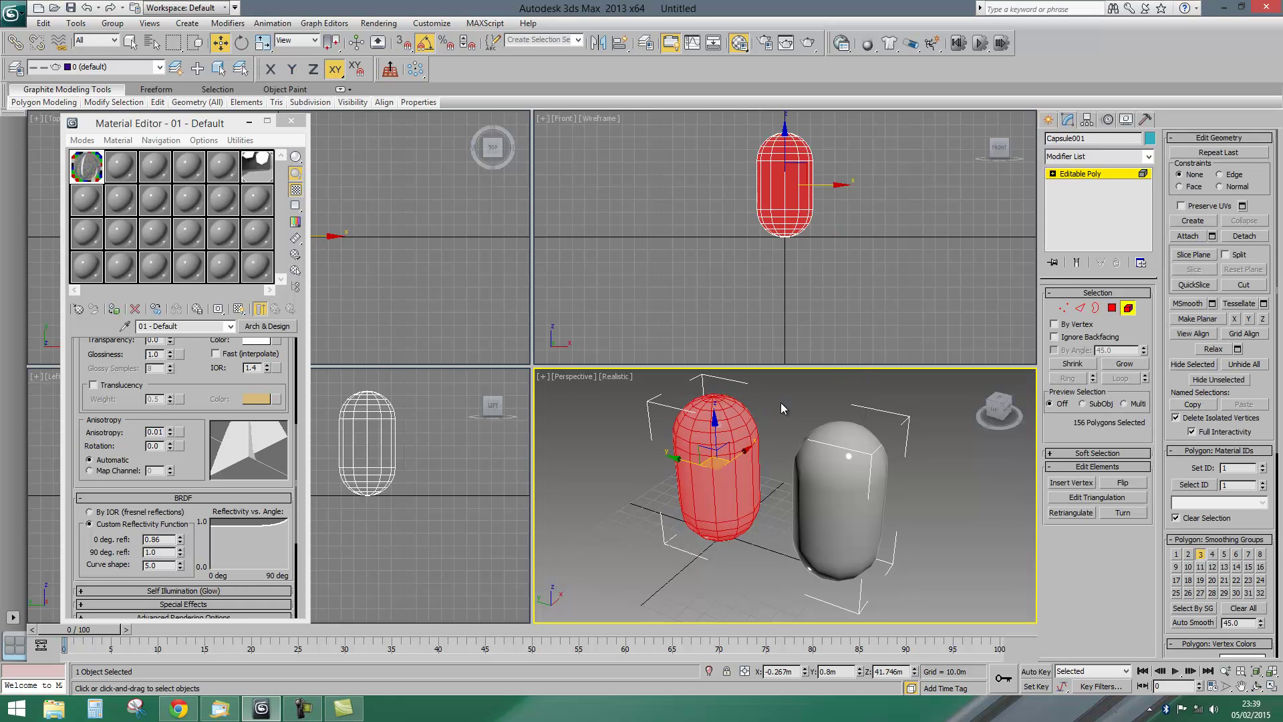
pyautogui.click(802, 409)
pyautogui.click(704, 440)
pyautogui.press('Delete')
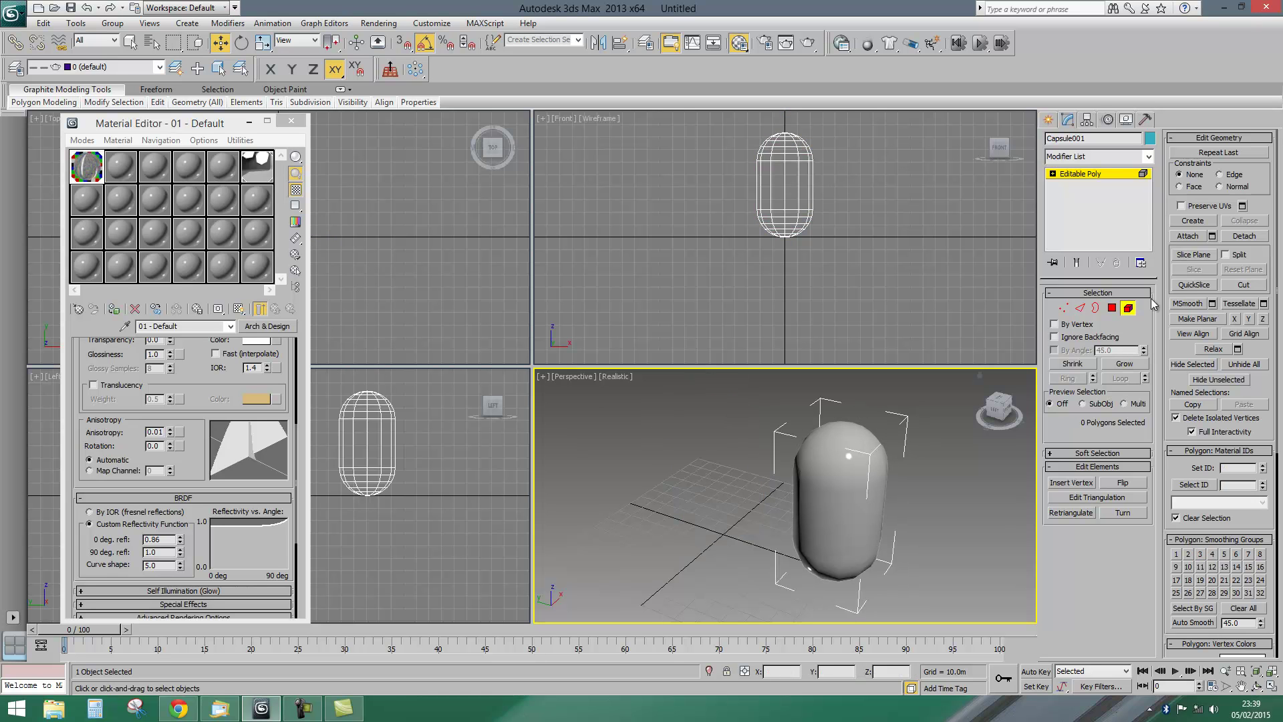
pyautogui.click(1128, 307)
# Render the perspective view to check the reflection on the remaining capsule
pyautogui.click(808, 43)
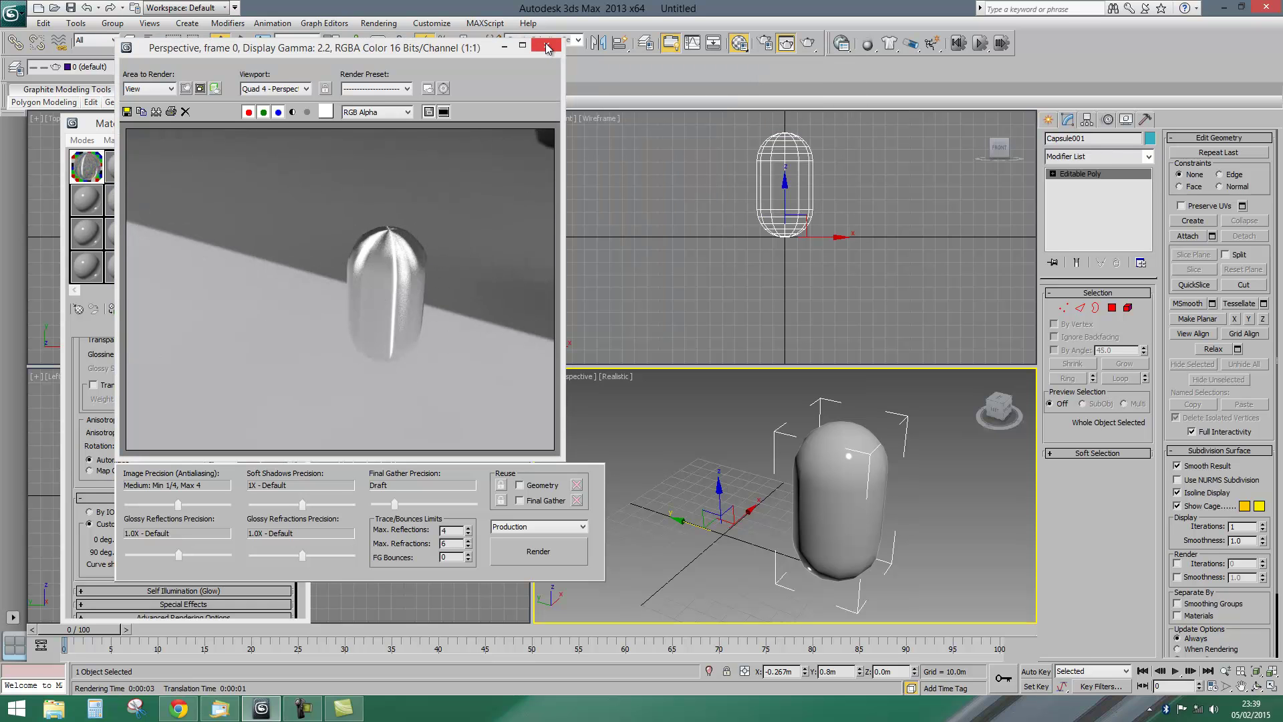
pyautogui.moveTo(466, 55); pyautogui.dragTo(540, 53)
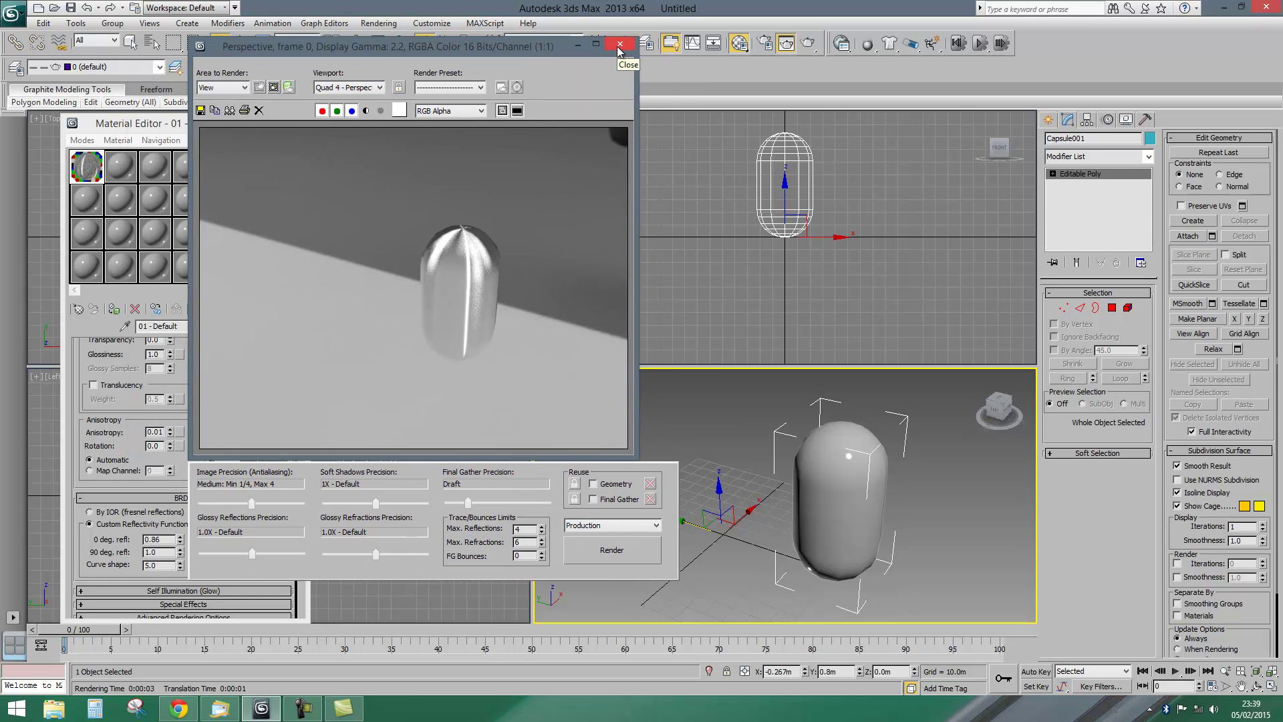
pyautogui.click(628, 44)
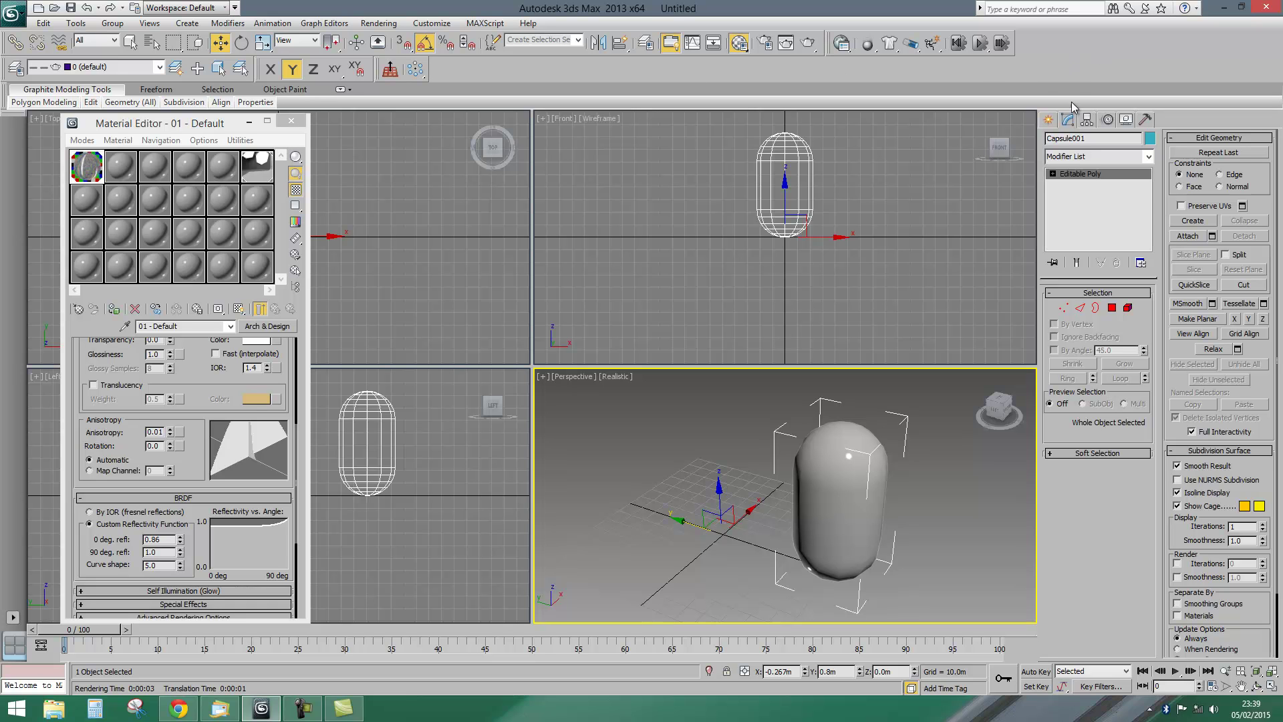
pyautogui.click(303, 709)
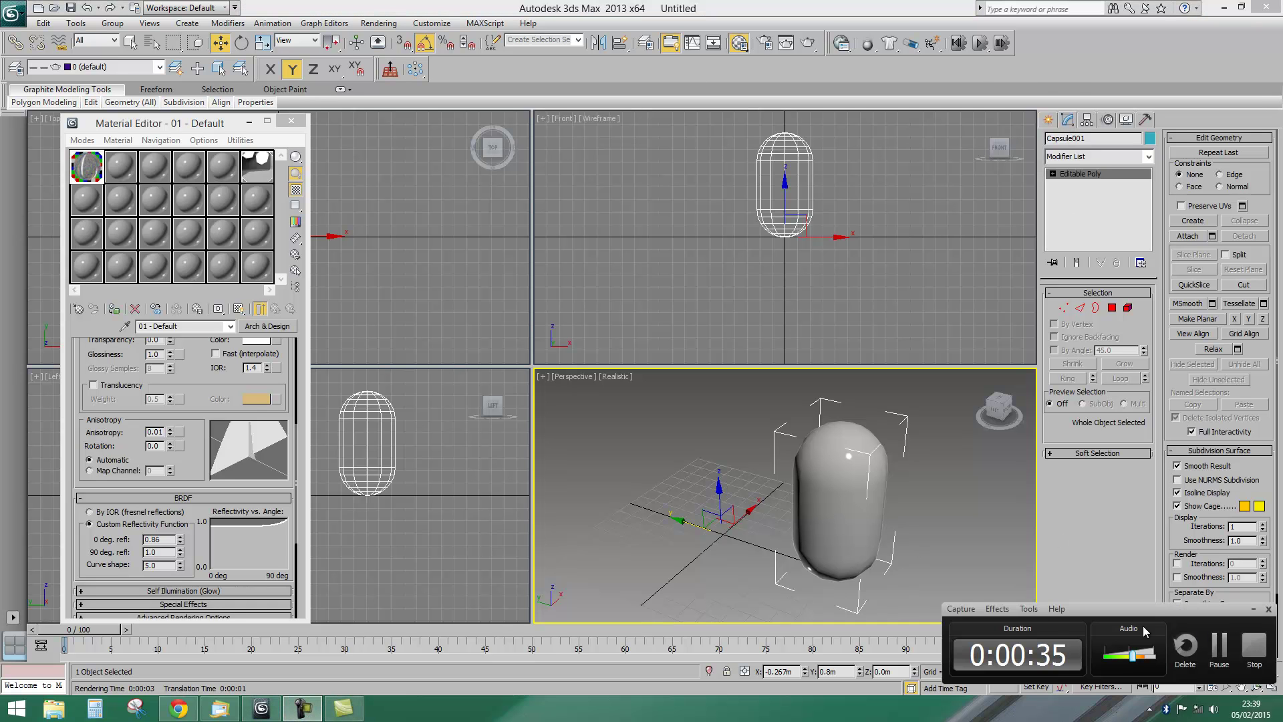